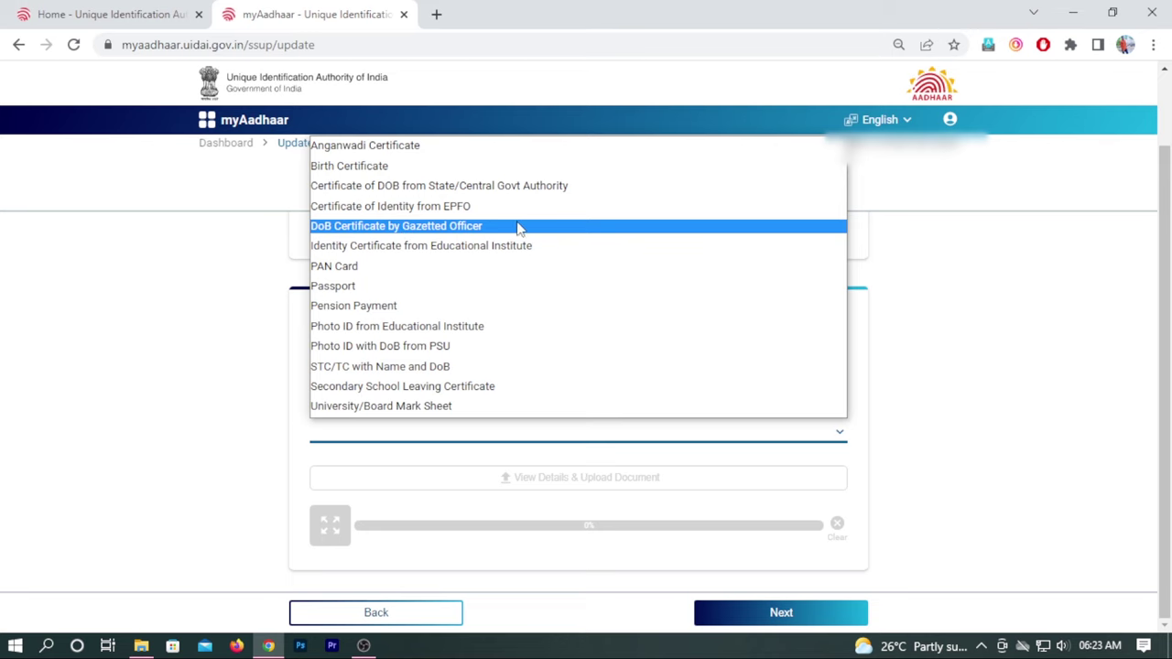
Step: Choose DoB Certificate by Gazetted Officer as the supporting document type for the date of birth update and accept its document advisory
click(562, 233)
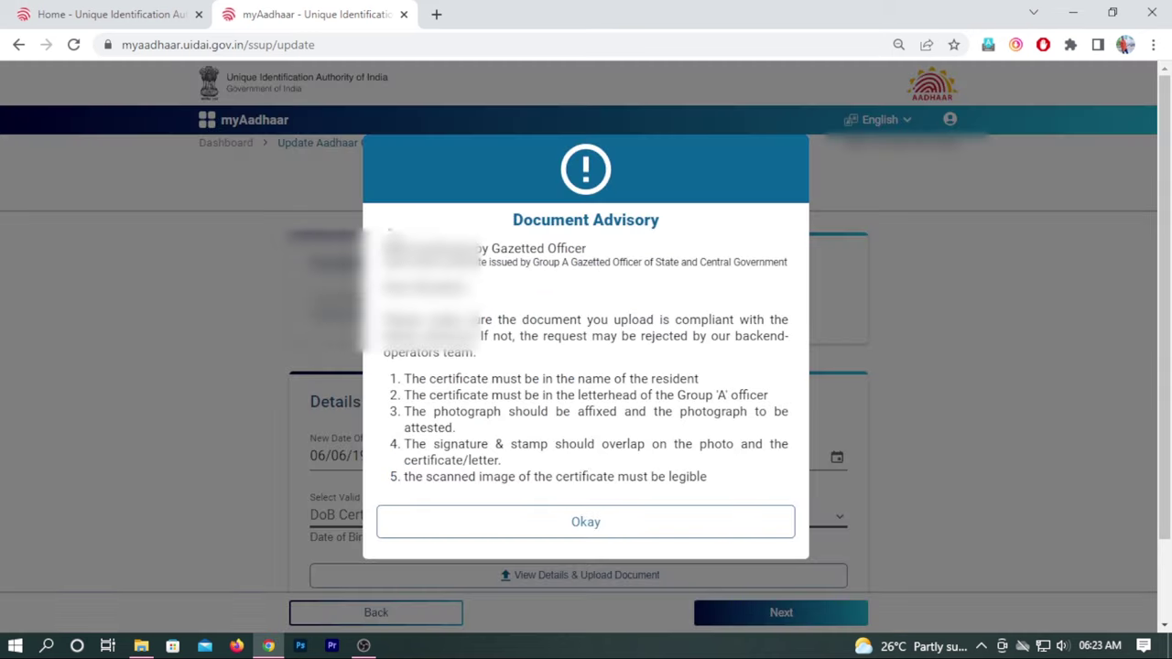
click(620, 533)
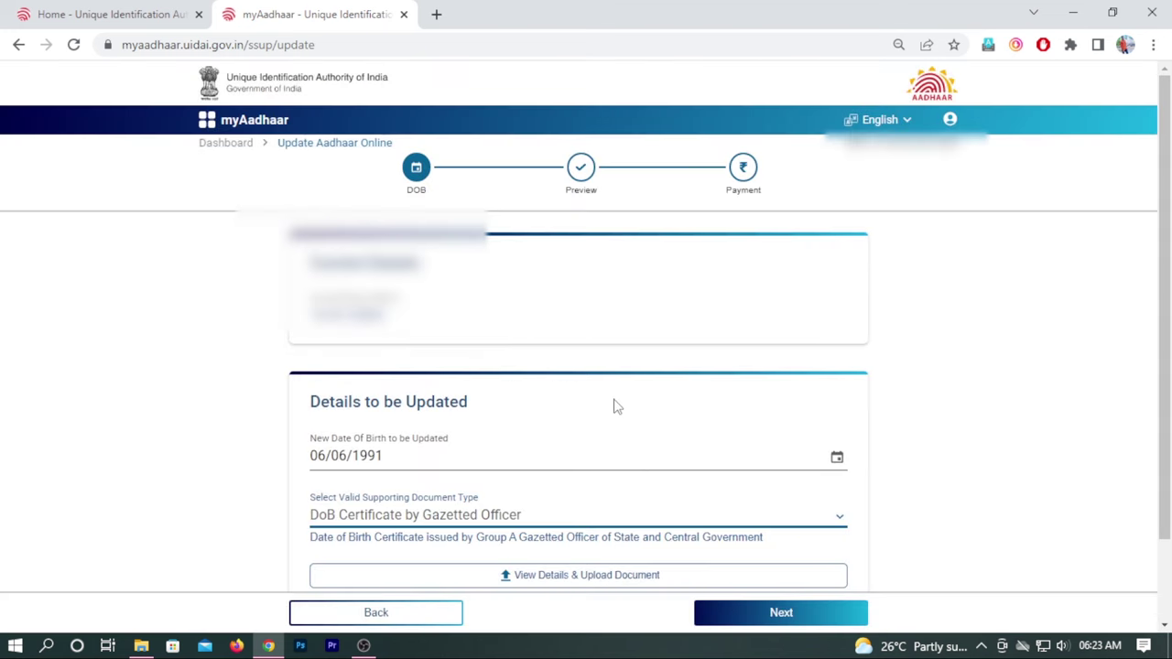
scroll(619, 412, down, 1)
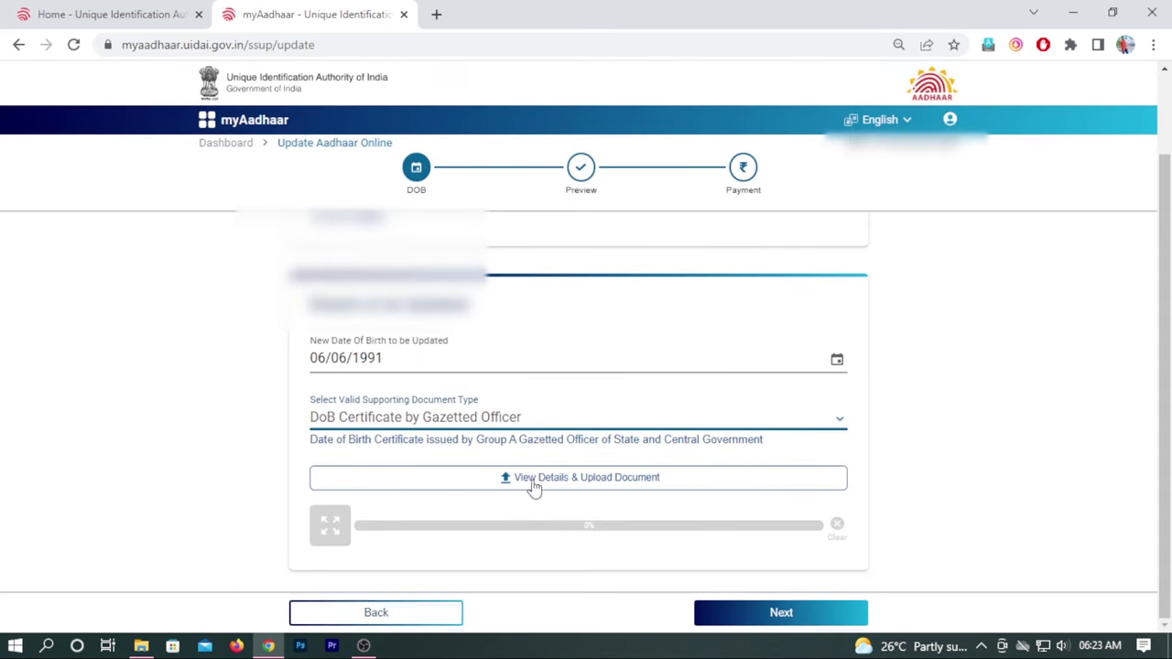
click(578, 424)
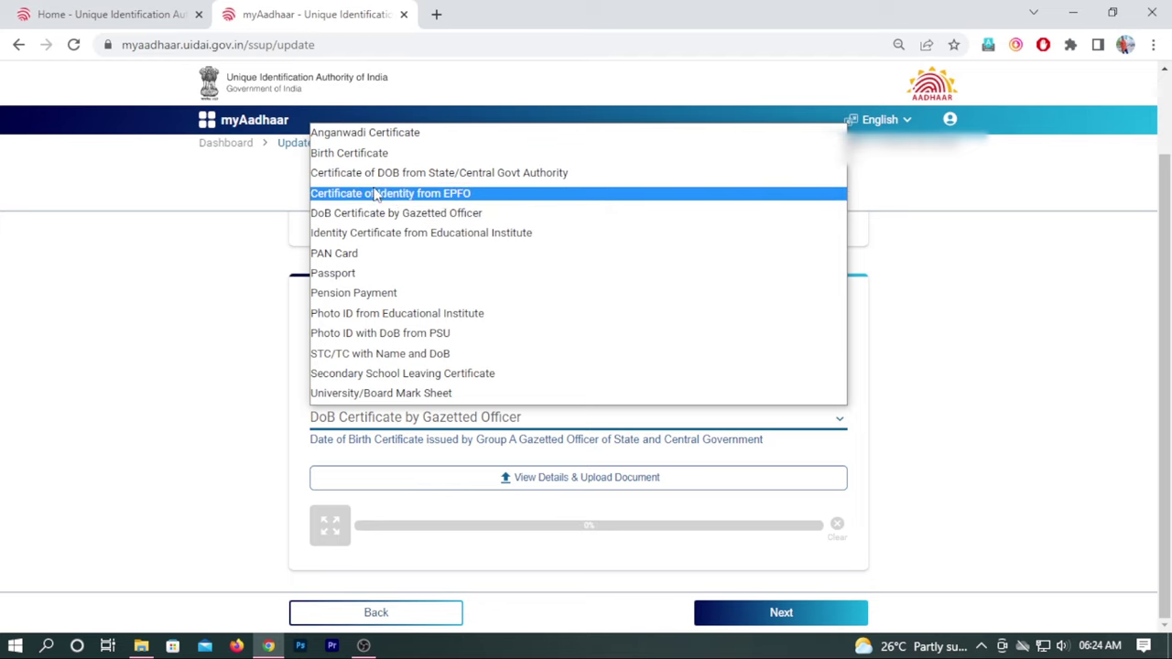
click(441, 214)
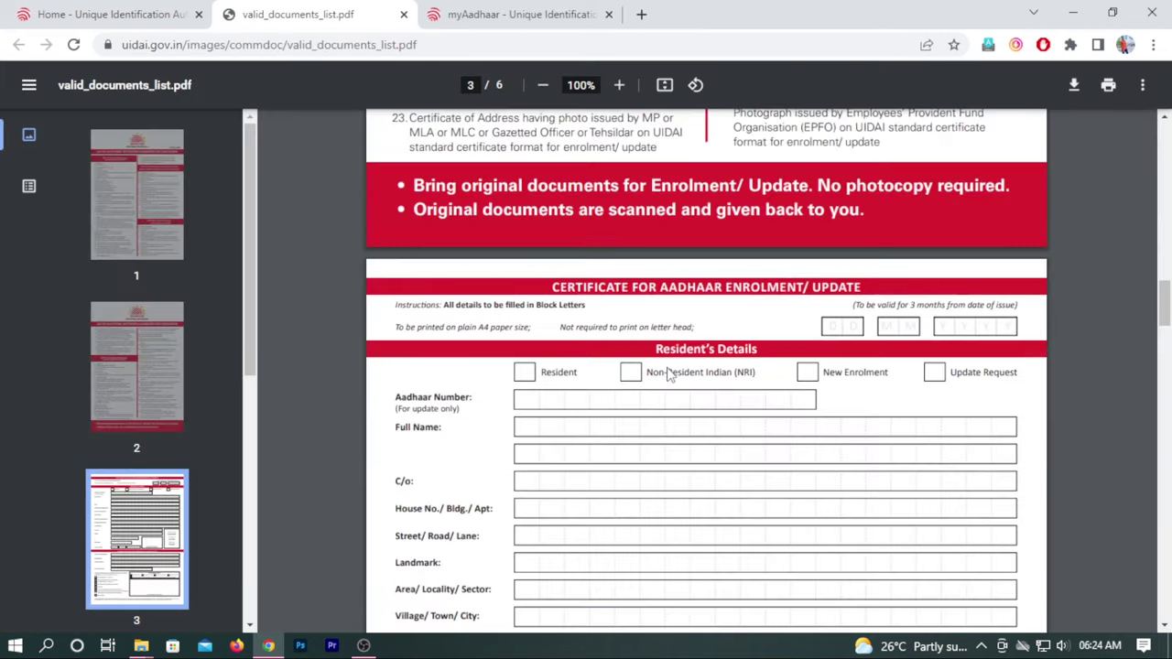
Step: Examine the resident's details section of the blank Aadhaar enrolment/update certificate on page 3 of valid_documents_list.pdf
scroll(666, 374, down, 3)
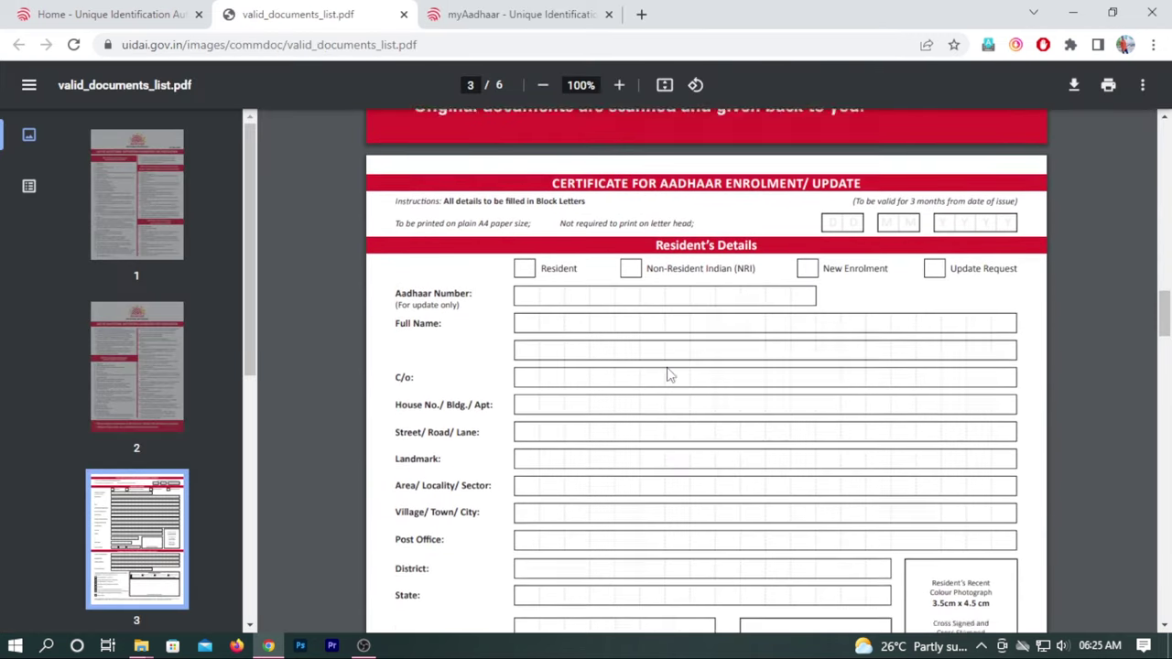
scroll(666, 374, up, 1)
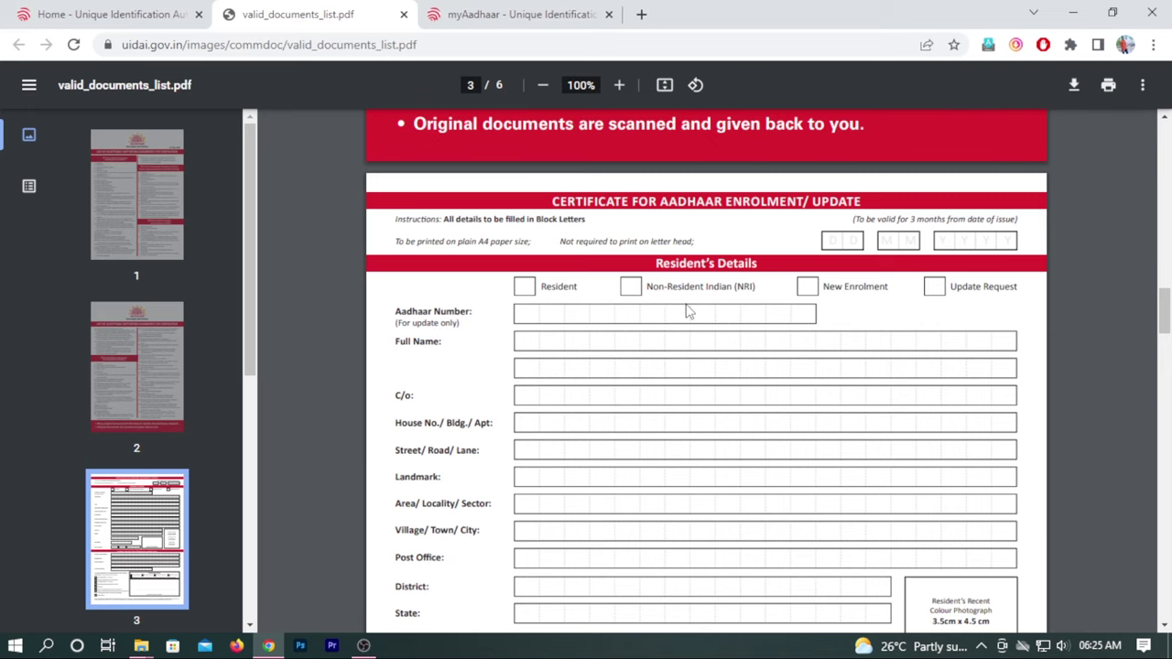
scroll(688, 309, down, 9)
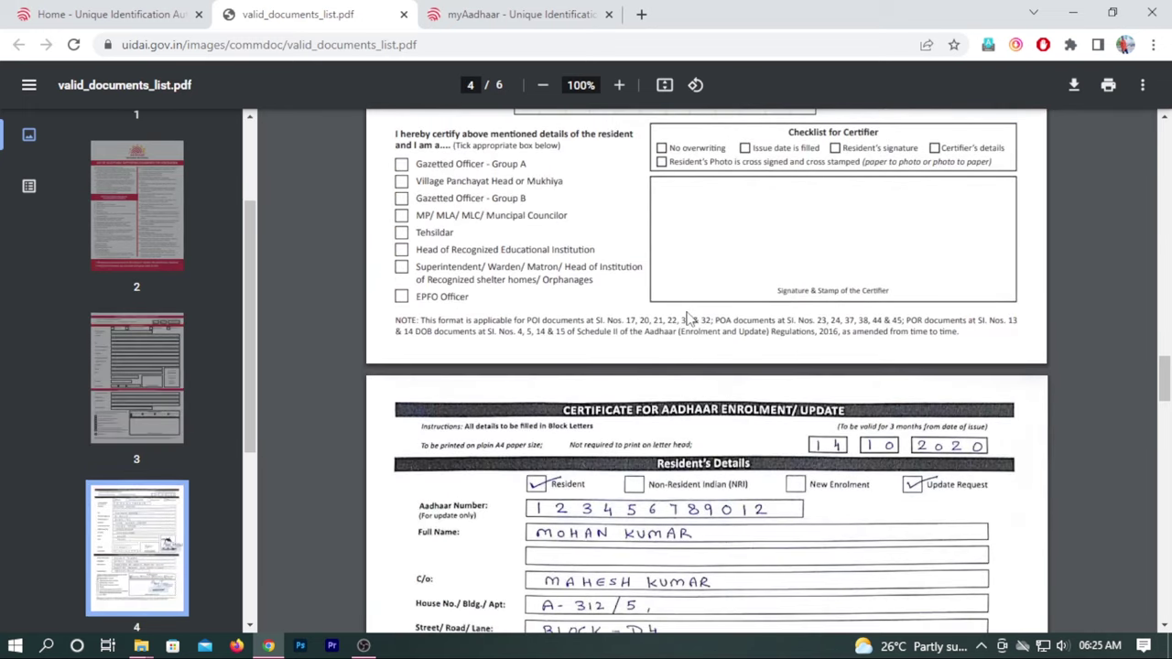
scroll(690, 318, up, 6)
scroll(689, 319, up, 3)
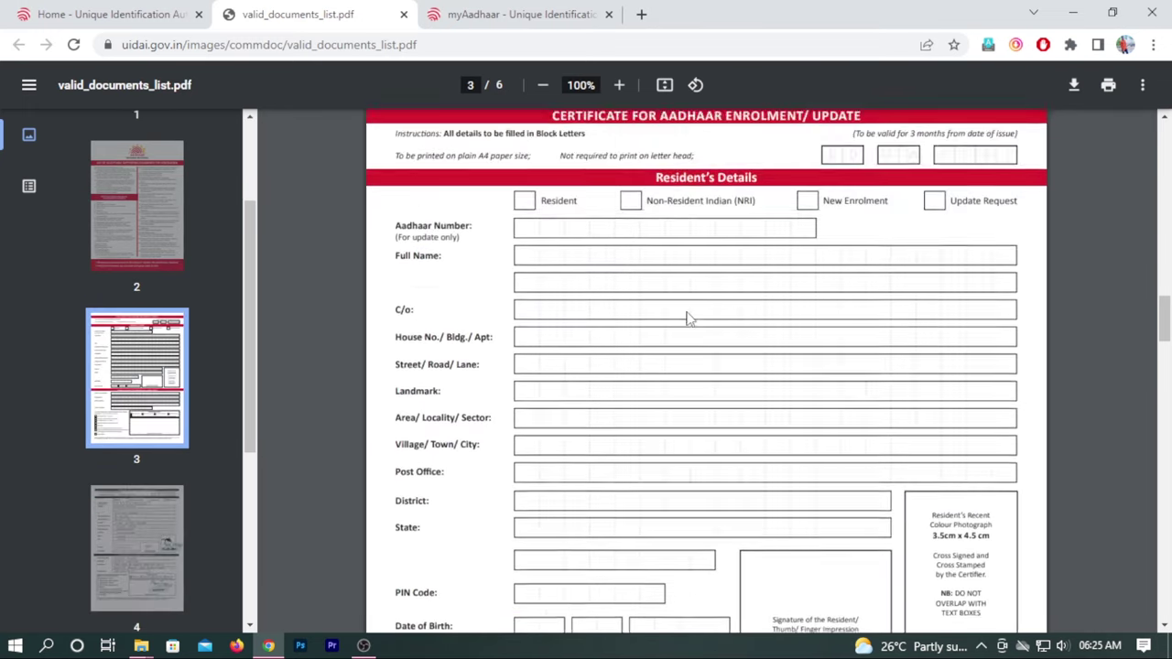
scroll(690, 322, down, 1)
scroll(497, 464, down, 1)
scroll(525, 431, up, 1)
scroll(522, 425, down, 2)
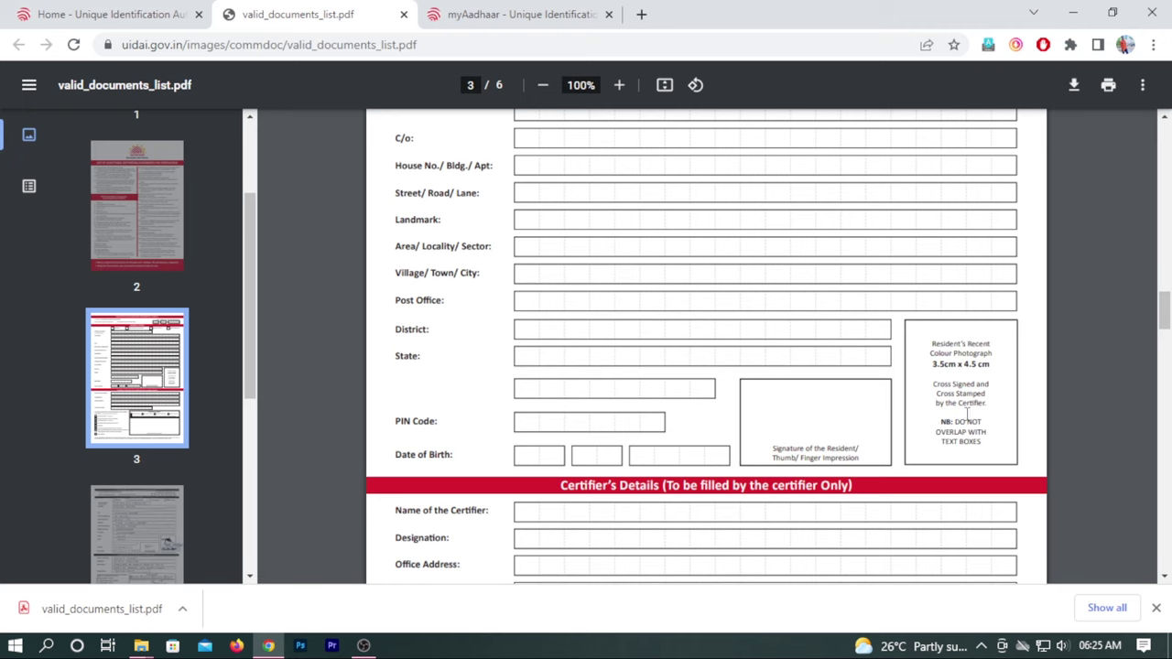
Step: Examine the blank certificate's certifier section, highlighting the Gazetted Officer - Group A option and checking the signature and stamp area
scroll(809, 460, down, 2)
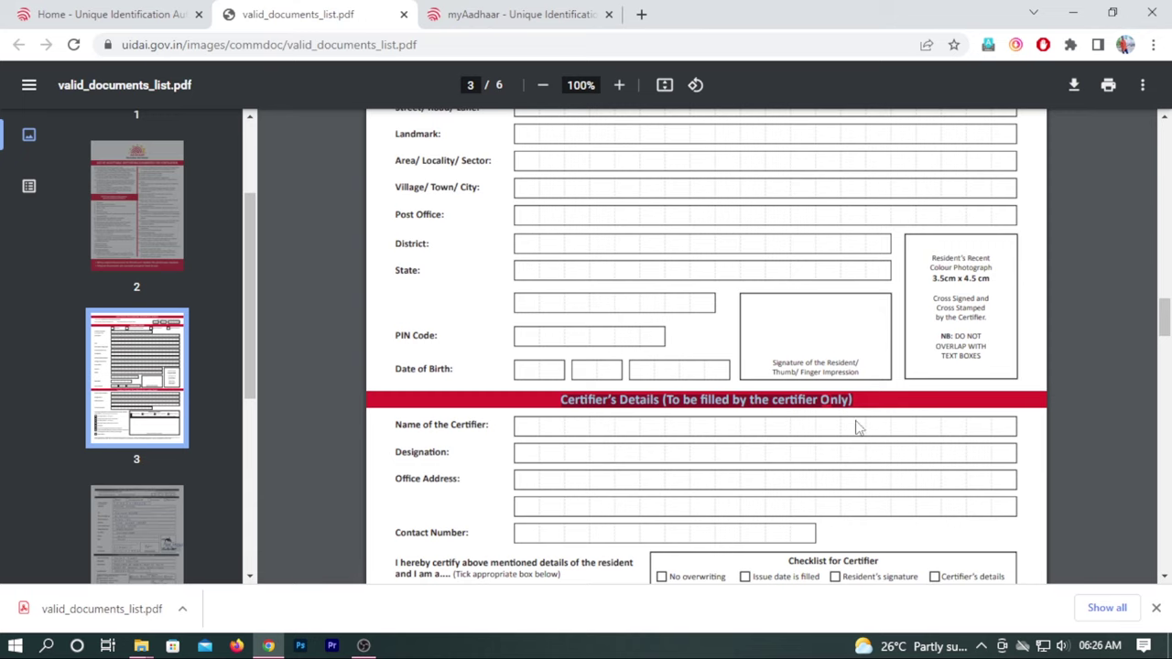
scroll(854, 428, down, 2)
scroll(853, 428, down, 2)
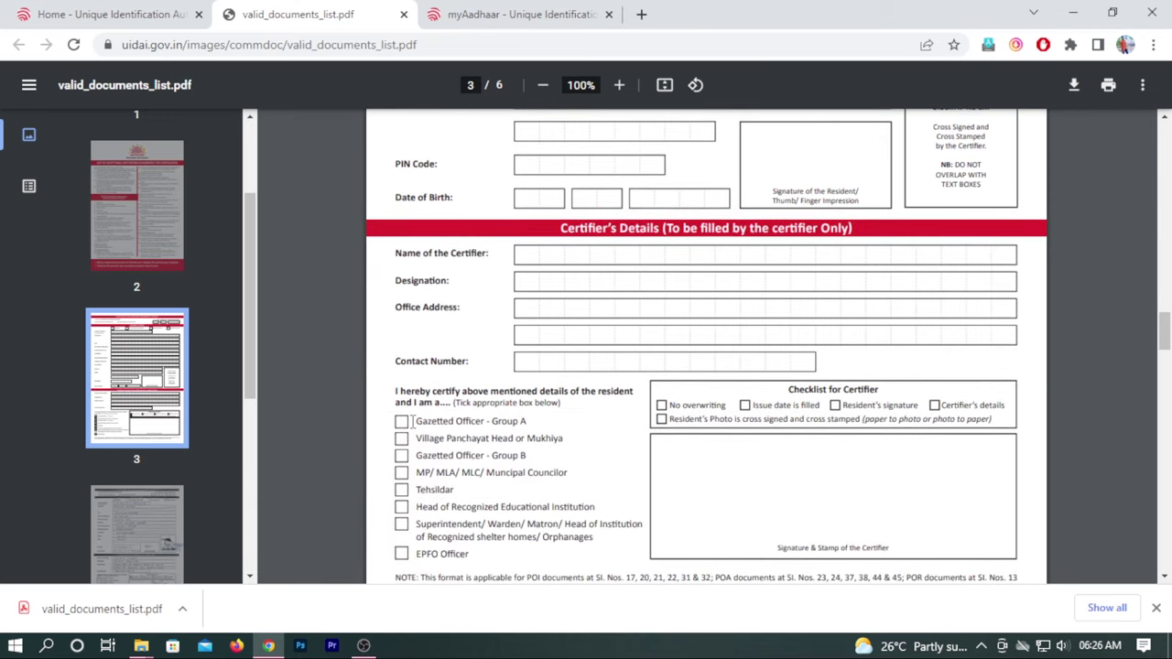
drag(531, 421, 417, 420)
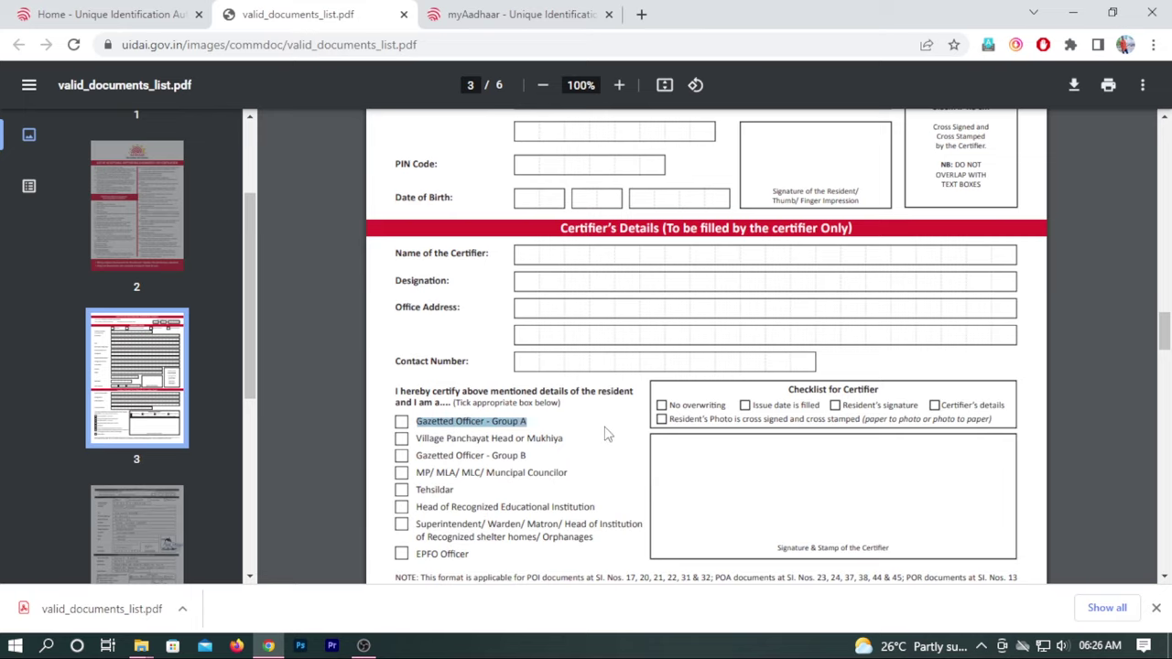
scroll(604, 429, down, 1)
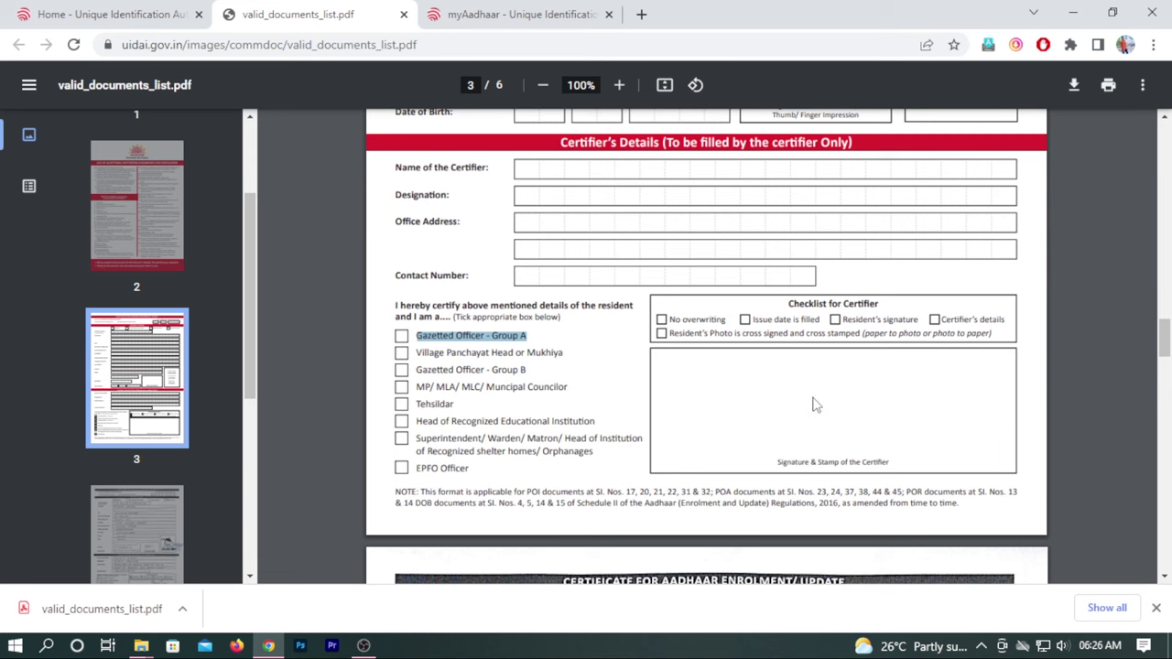
Step: Study the filled sample certificate on page 4, including resident details, attested photo and certifier details, and compare it with the blank form
scroll(604, 423, down, 5)
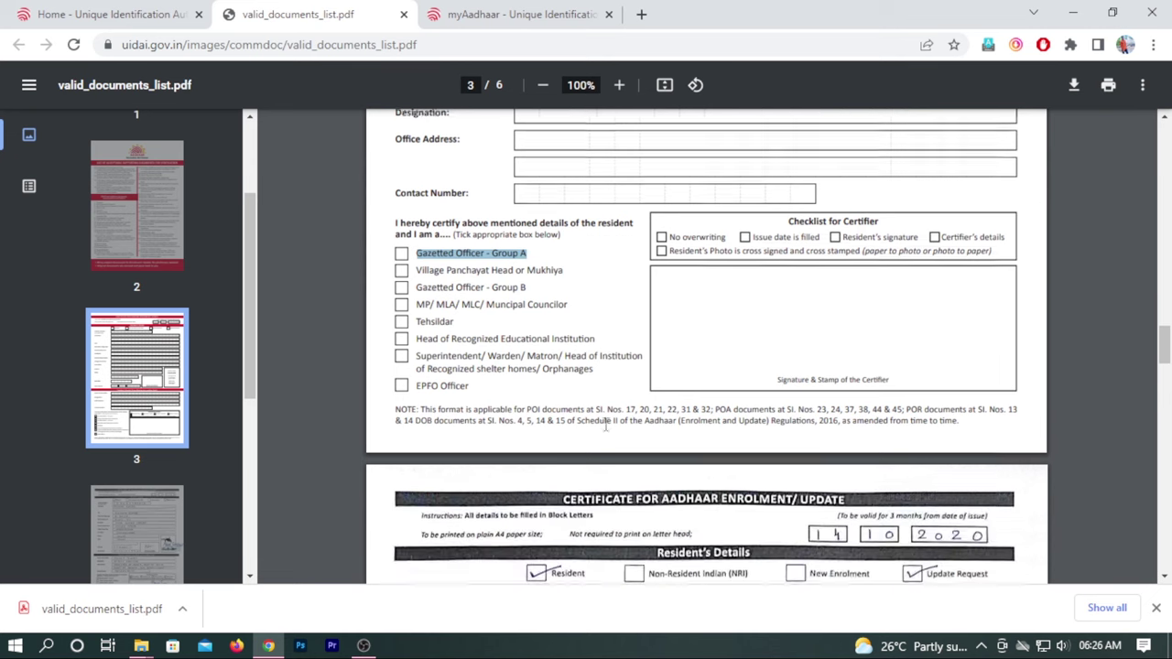
scroll(693, 289, up, 1)
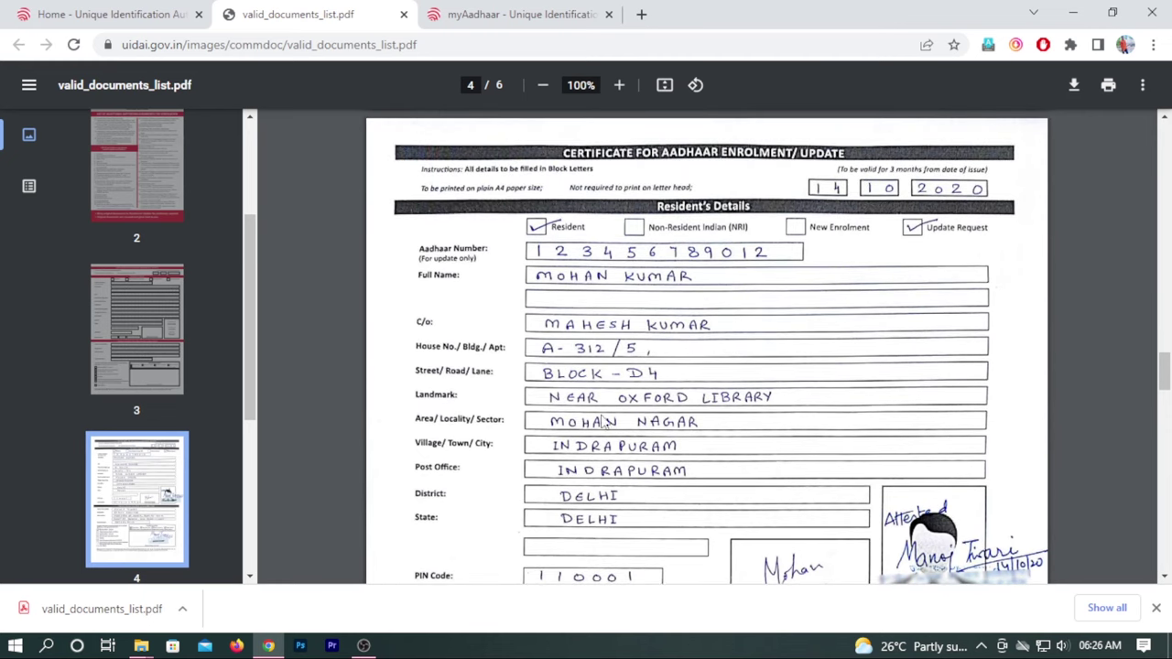
scroll(604, 423, down, 5)
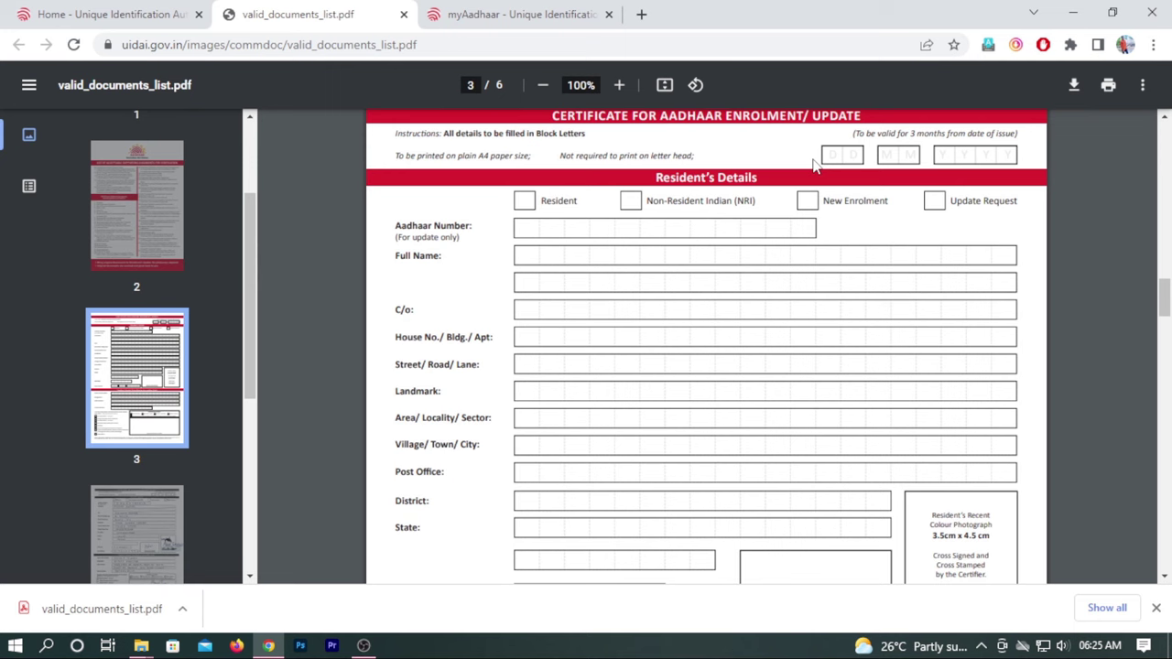
scroll(814, 163, down, 15)
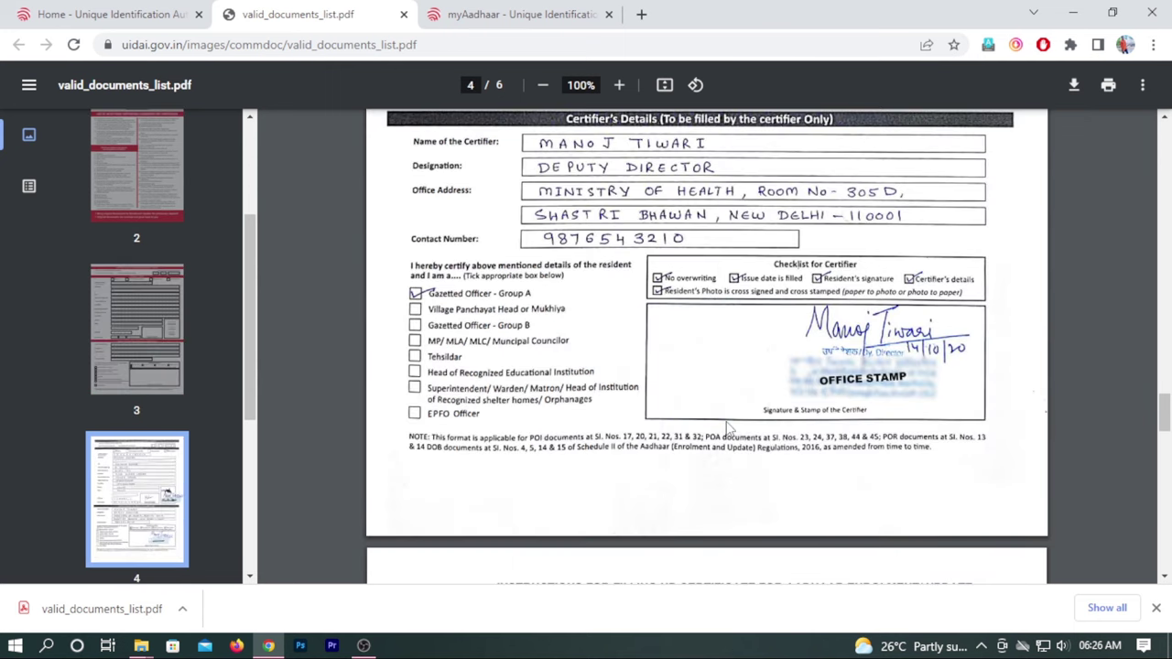
scroll(728, 428, up, 4)
scroll(806, 417, down, 6)
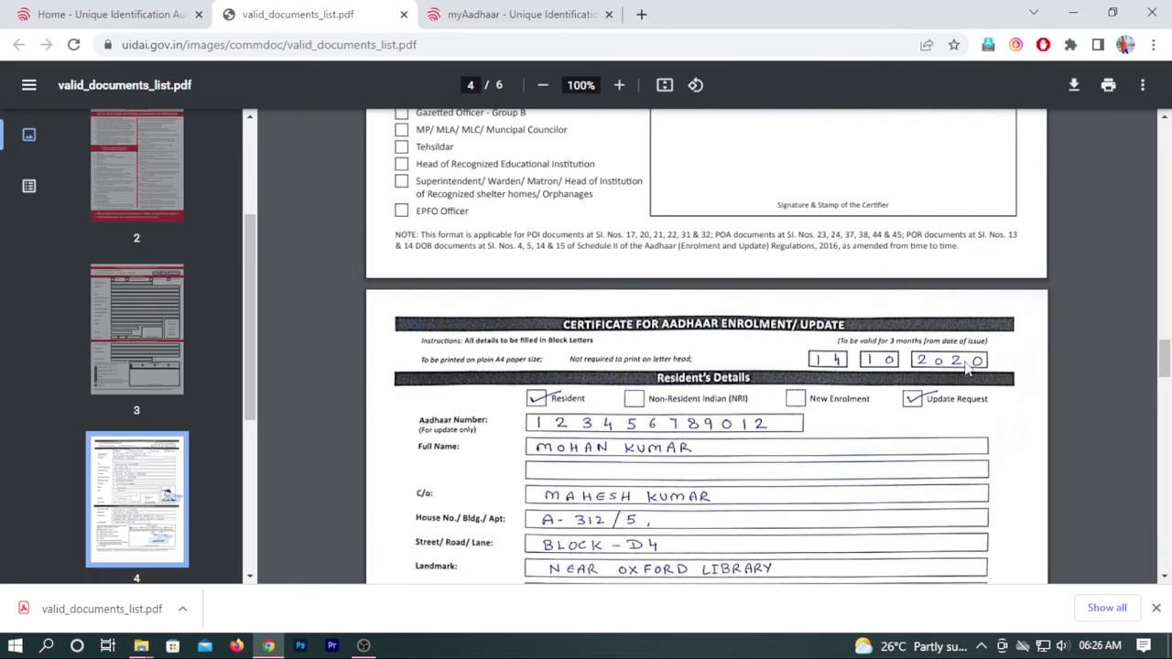
scroll(874, 412, down, 6)
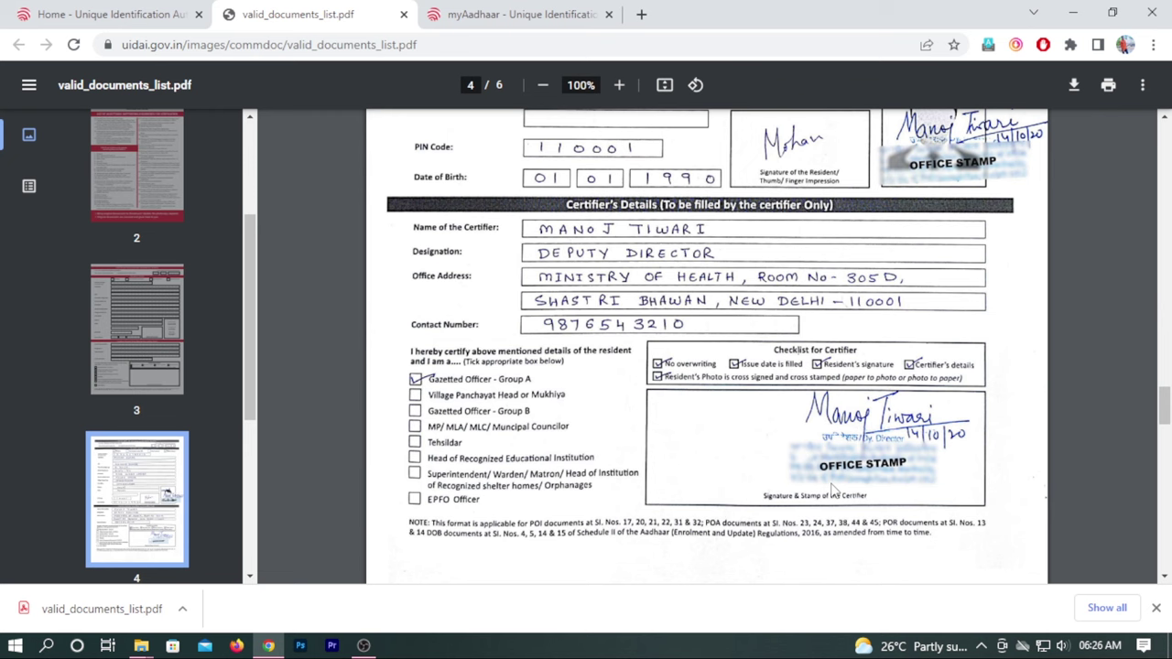
scroll(832, 492, up, 3)
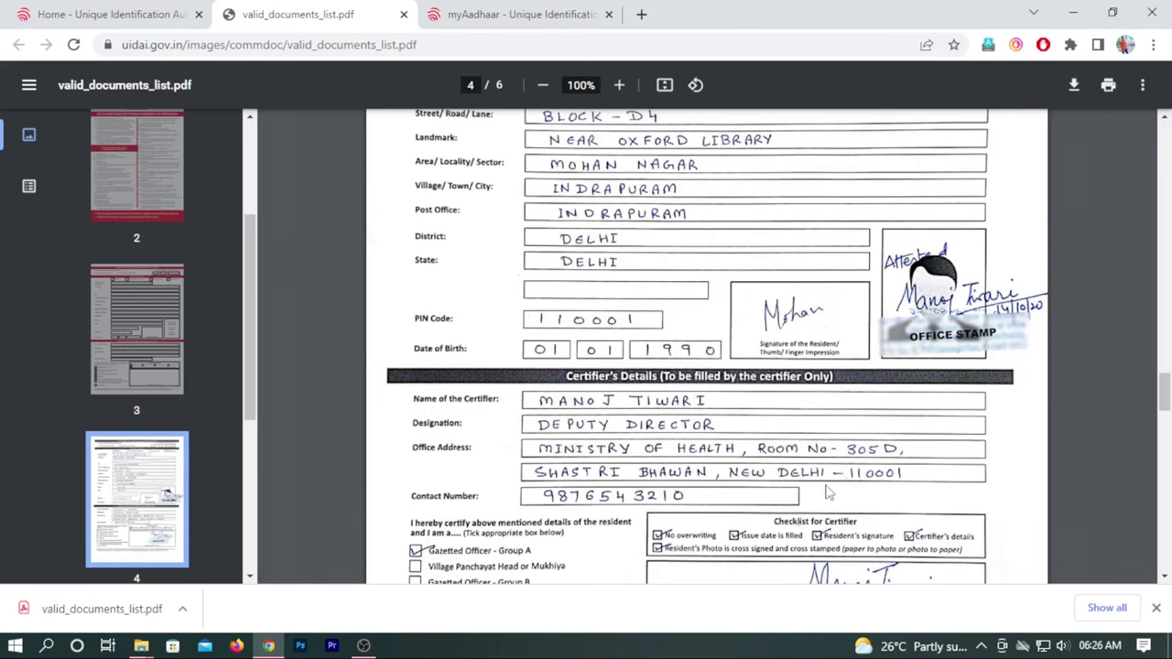
scroll(803, 526, up, 7)
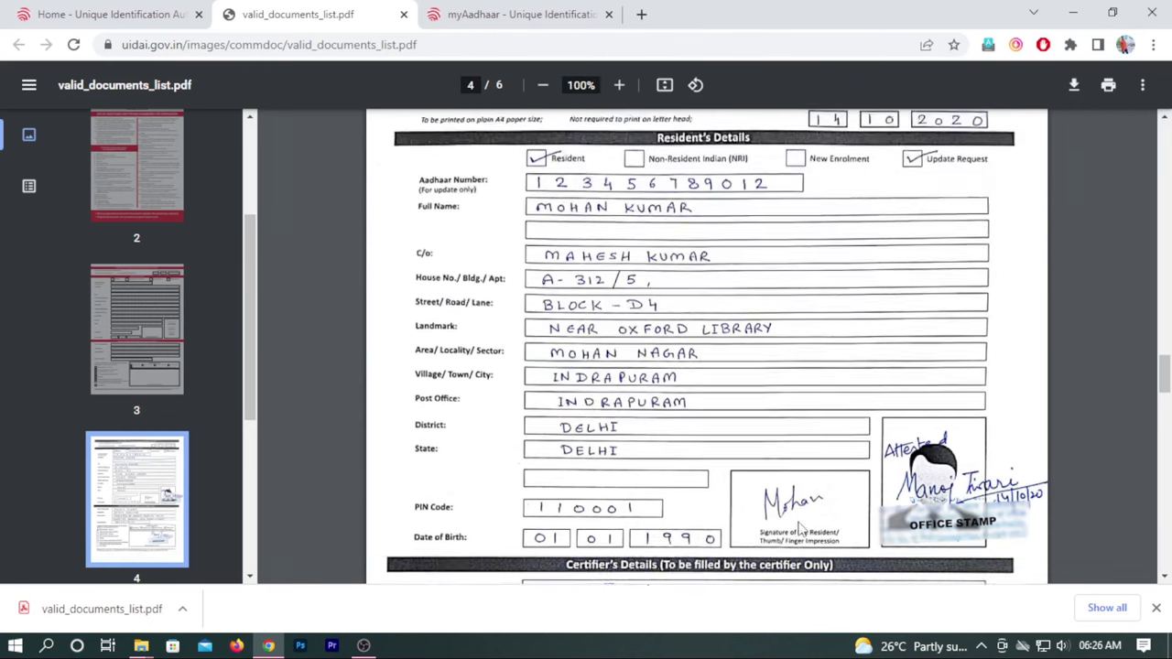
scroll(793, 524, up, 4)
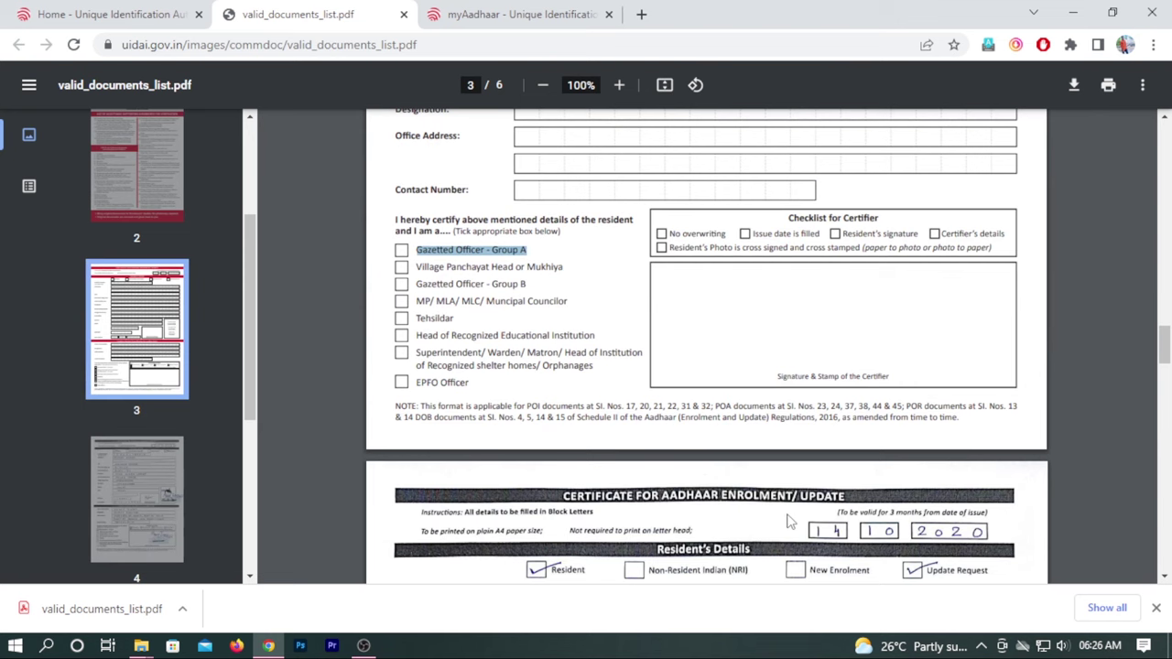
scroll(790, 522, up, 2)
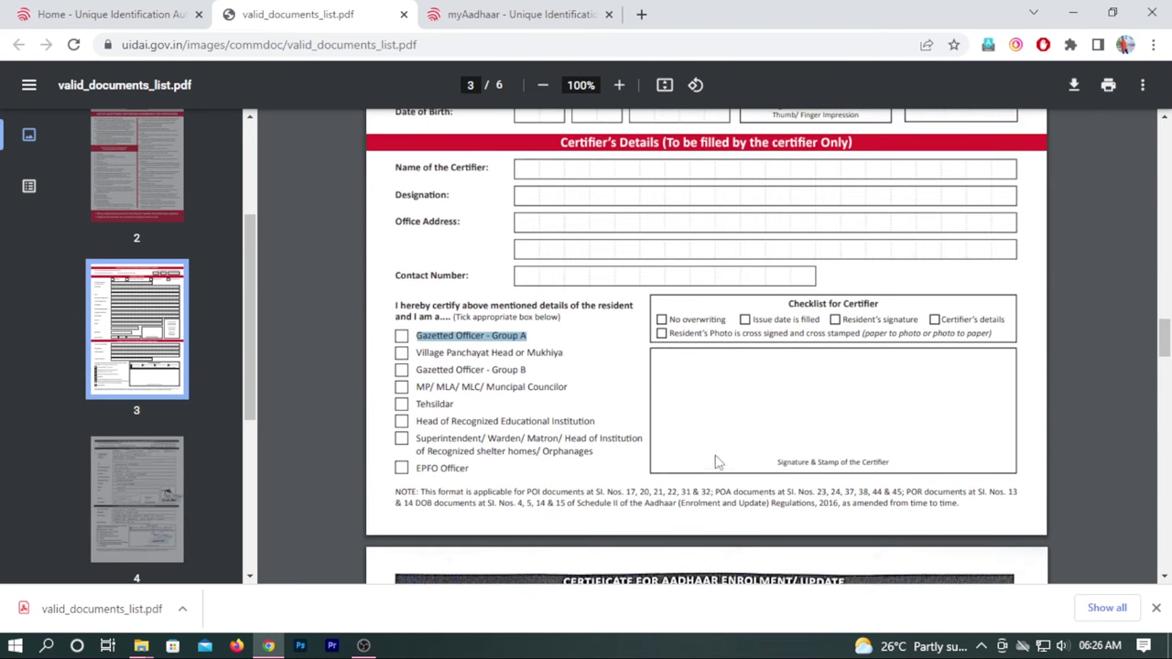
scroll(756, 428, up, 15)
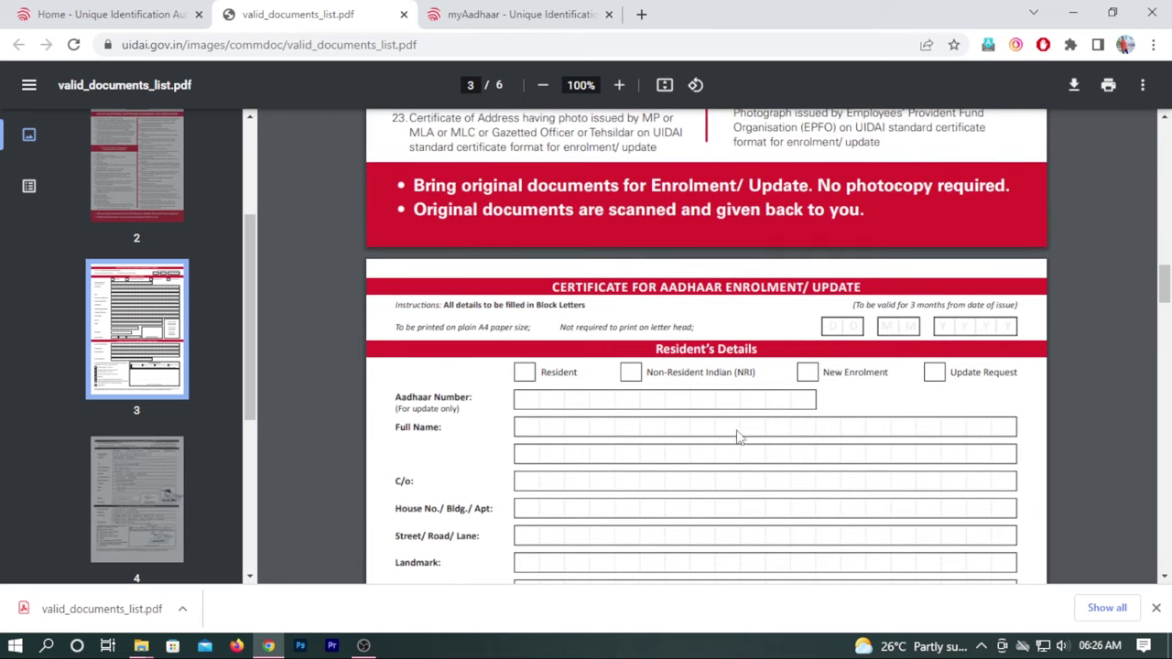
Step: Return to the myAadhaar update form and upload the scanned DoB certificate as the supporting document
click(518, 11)
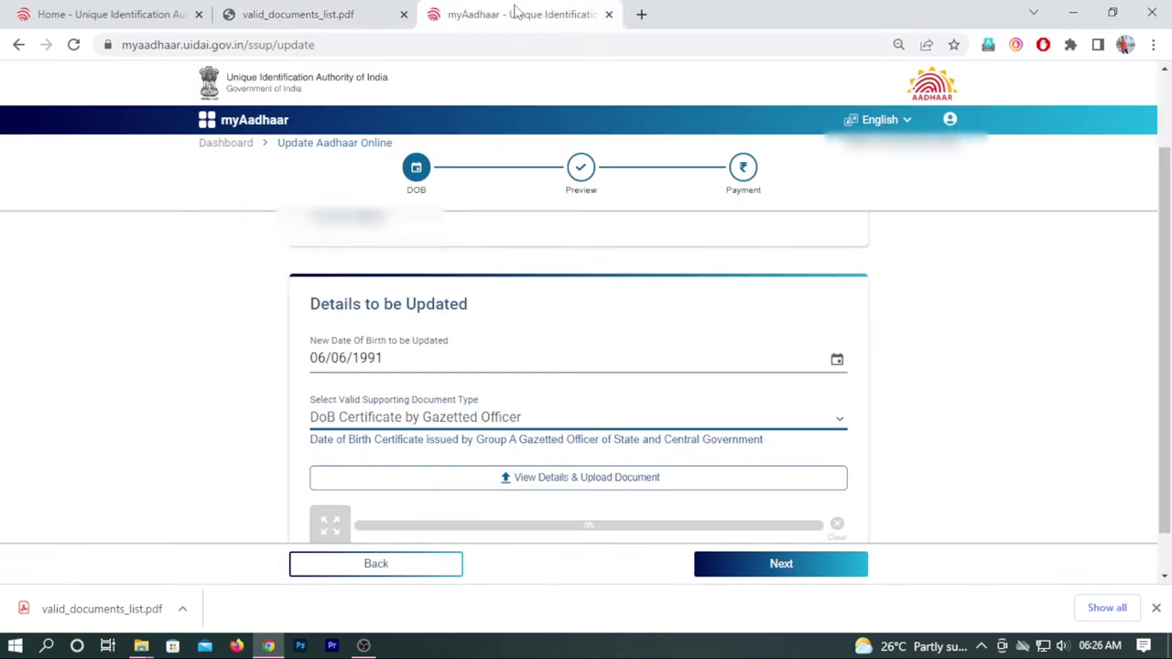
click(565, 479)
click(465, 374)
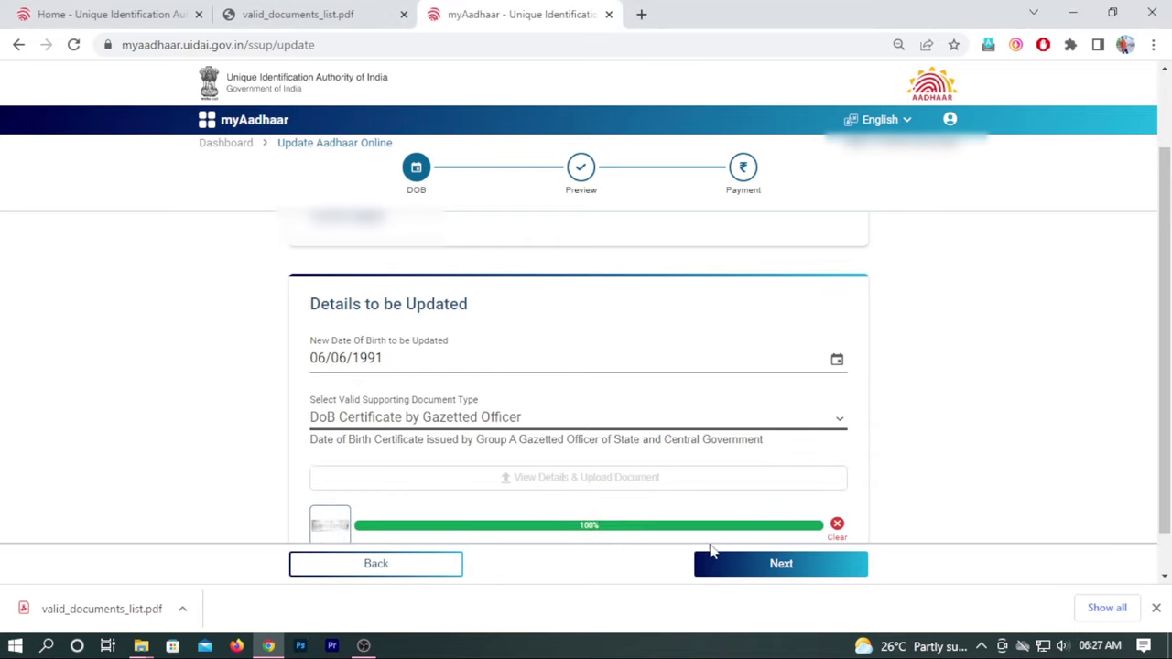
Step: Submit the date of birth details for preview and confirm the change of date of birth
click(769, 567)
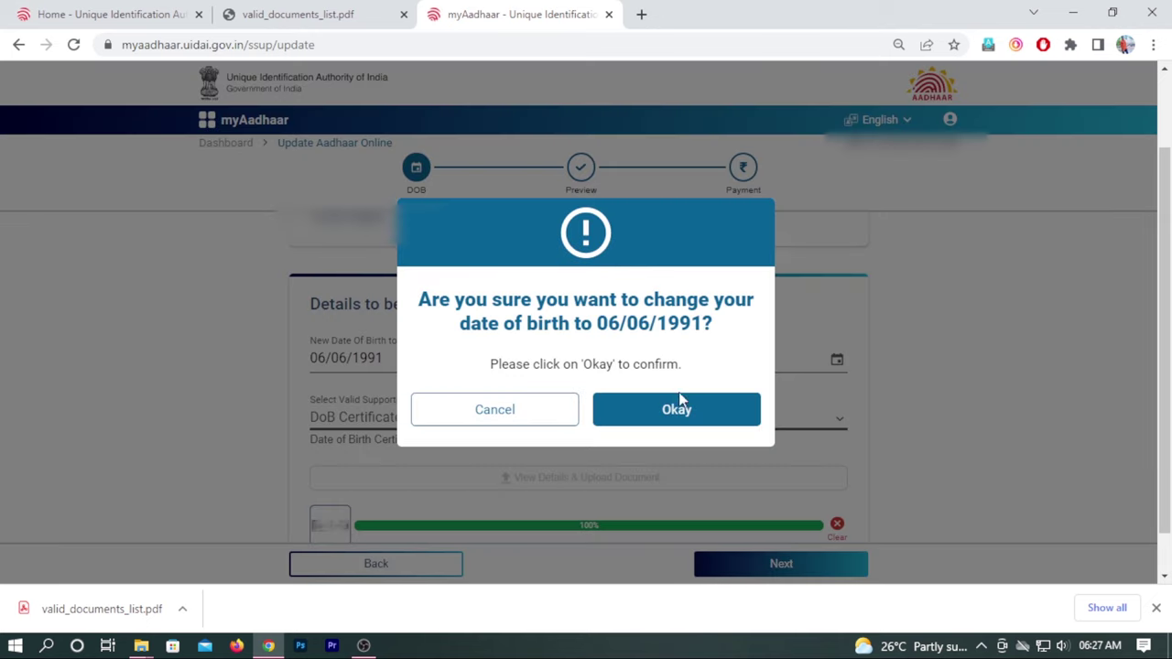
drag(421, 307, 720, 321)
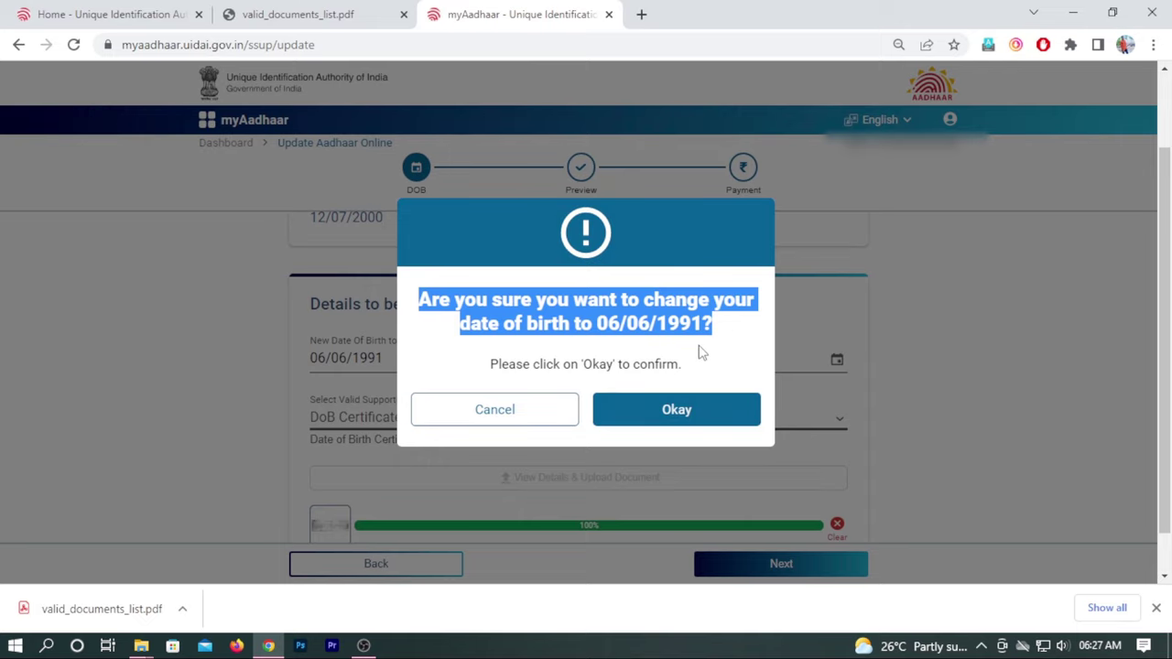
click(725, 348)
click(679, 411)
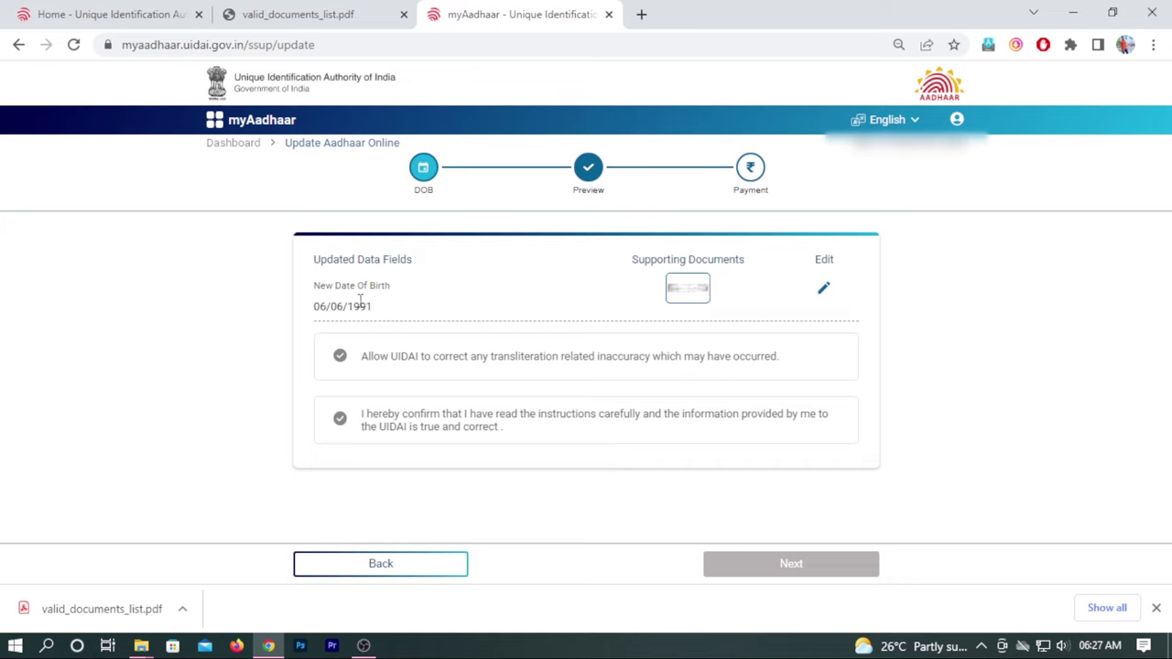
Step: Check the new date of birth in the preview and accept both the transliteration correction and true-information declarations
drag(375, 317, 314, 311)
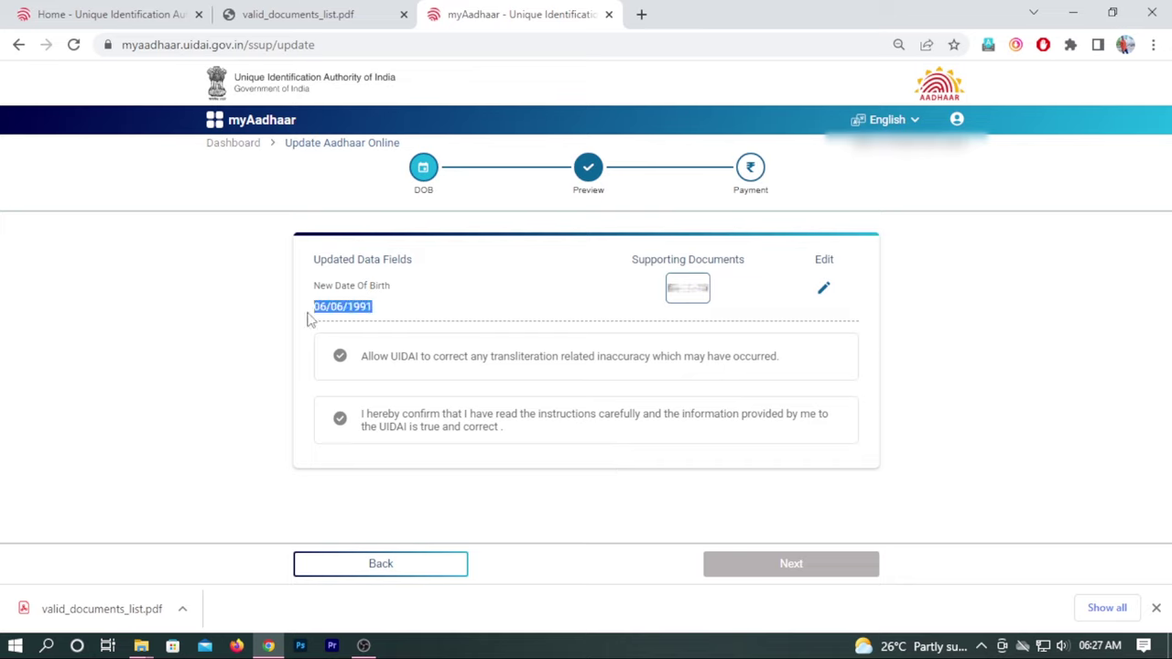
click(416, 311)
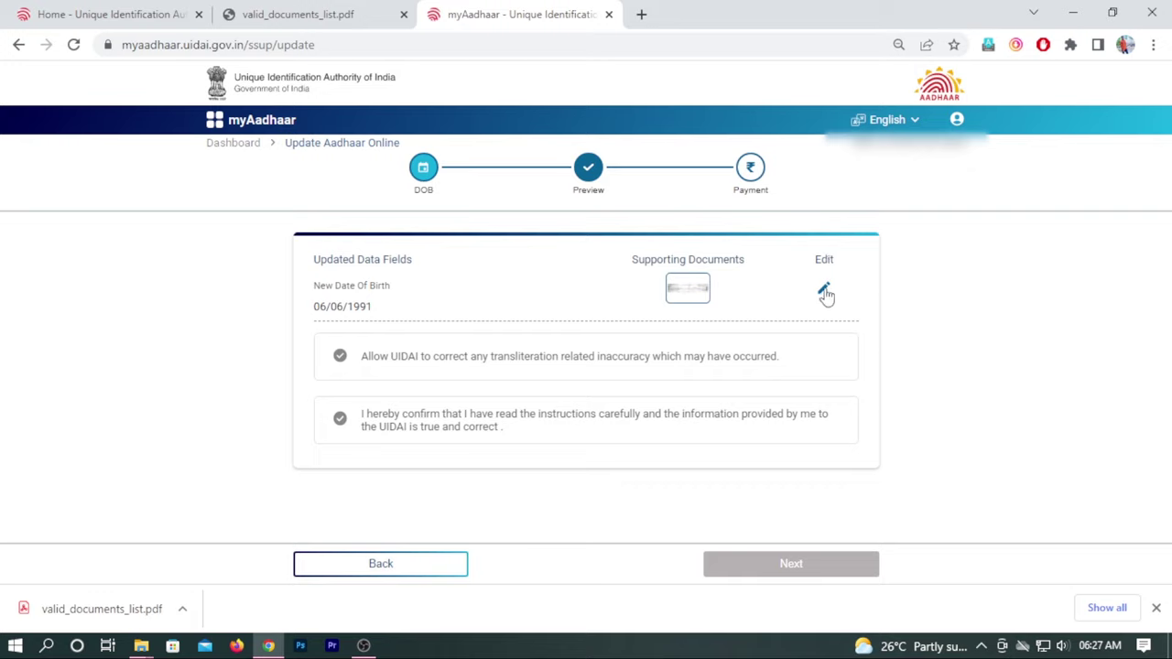
click(340, 357)
click(339, 418)
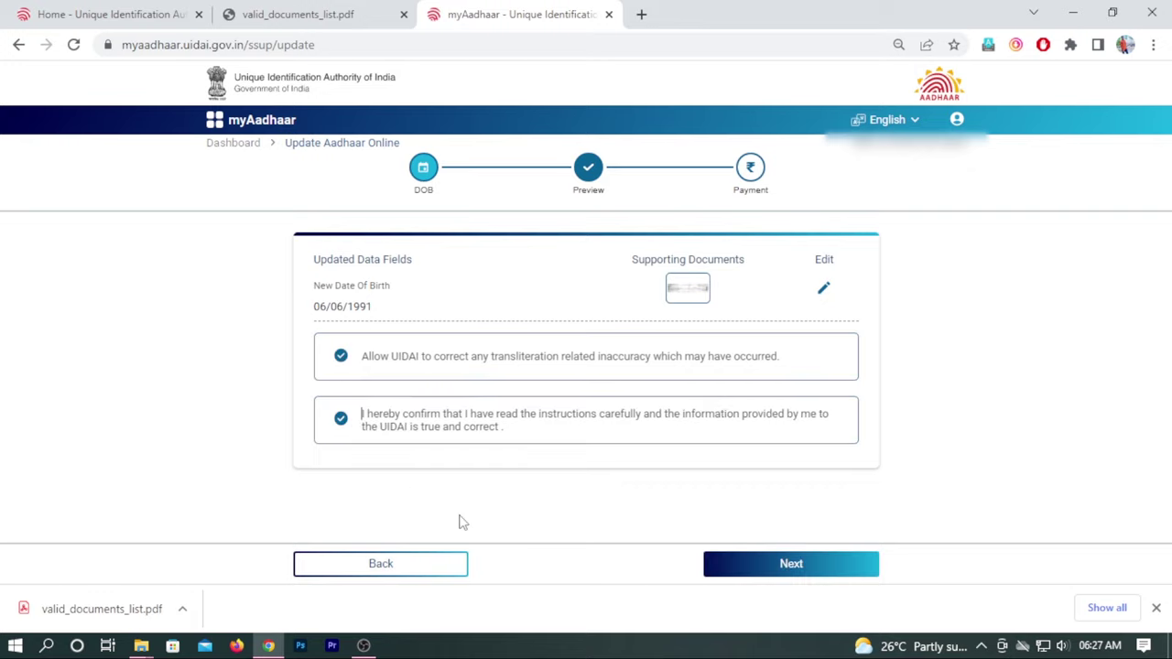
Step: Continue to the payment stage, accept the Payments / Cancellation / Refunds Process declaration and start the Rs 50.00 payment
click(789, 565)
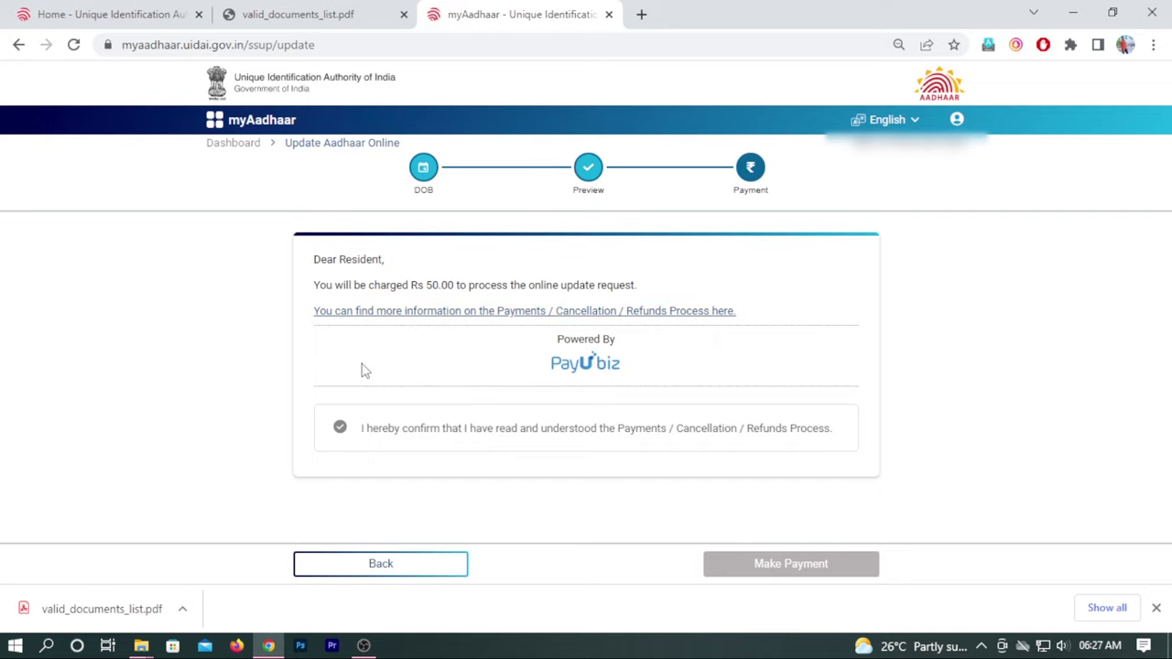
click(341, 429)
click(778, 565)
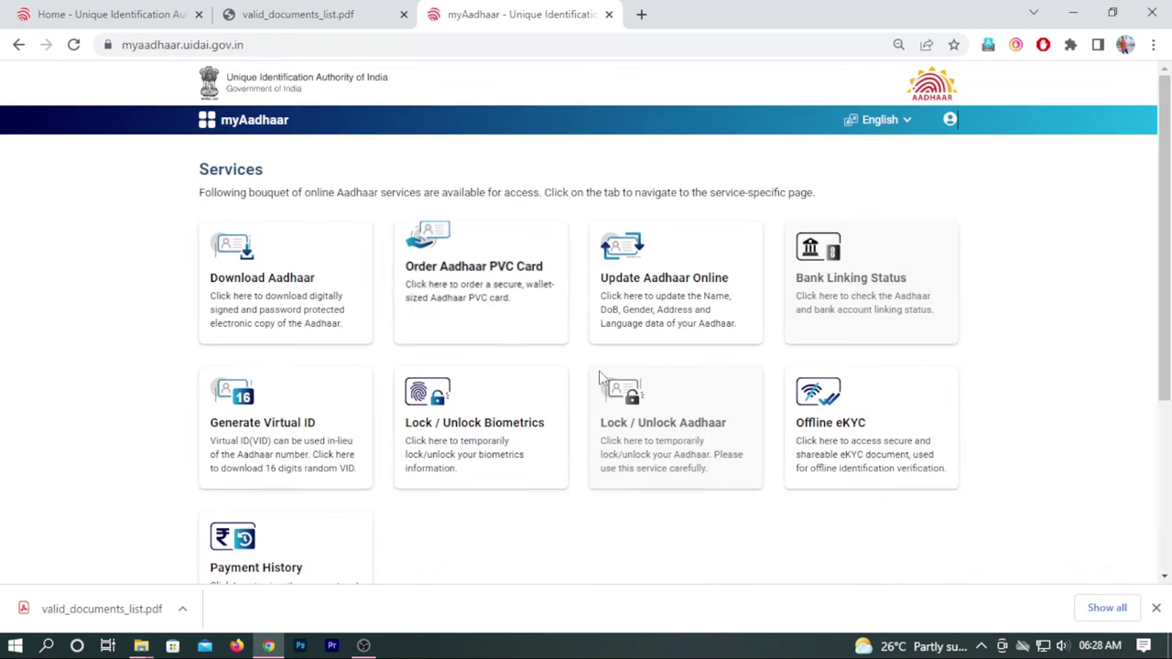
Step: View the Aadhaar Update entry in the Requests section of the myAadhaar dashboard
scroll(599, 370, down, 2)
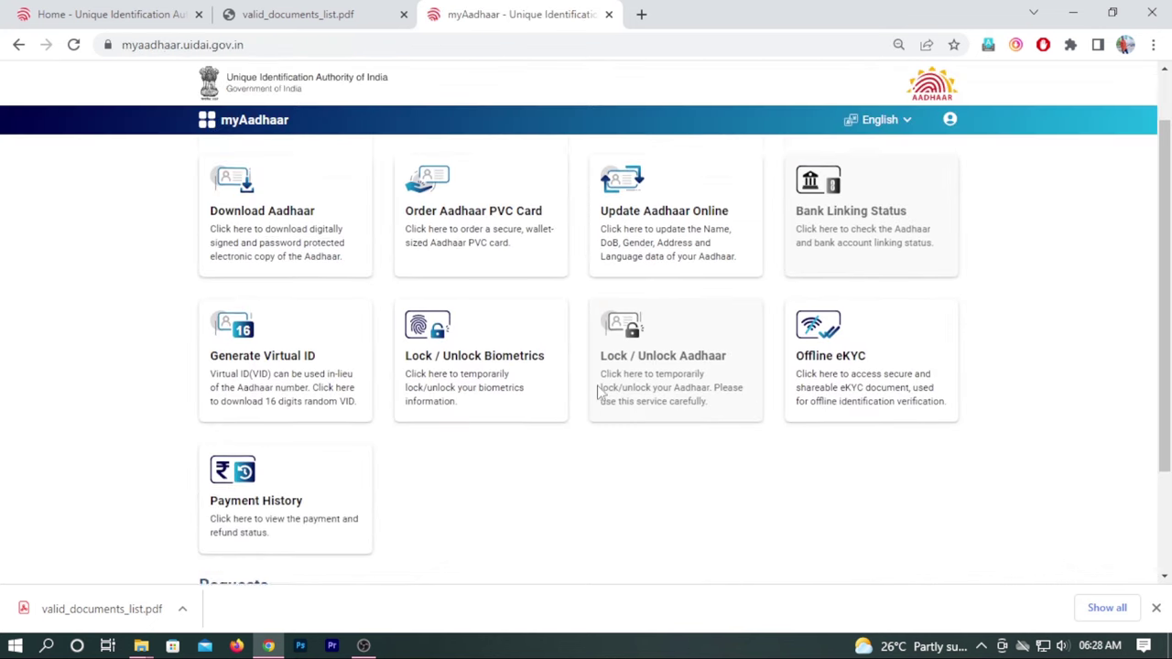
scroll(597, 400, down, 2)
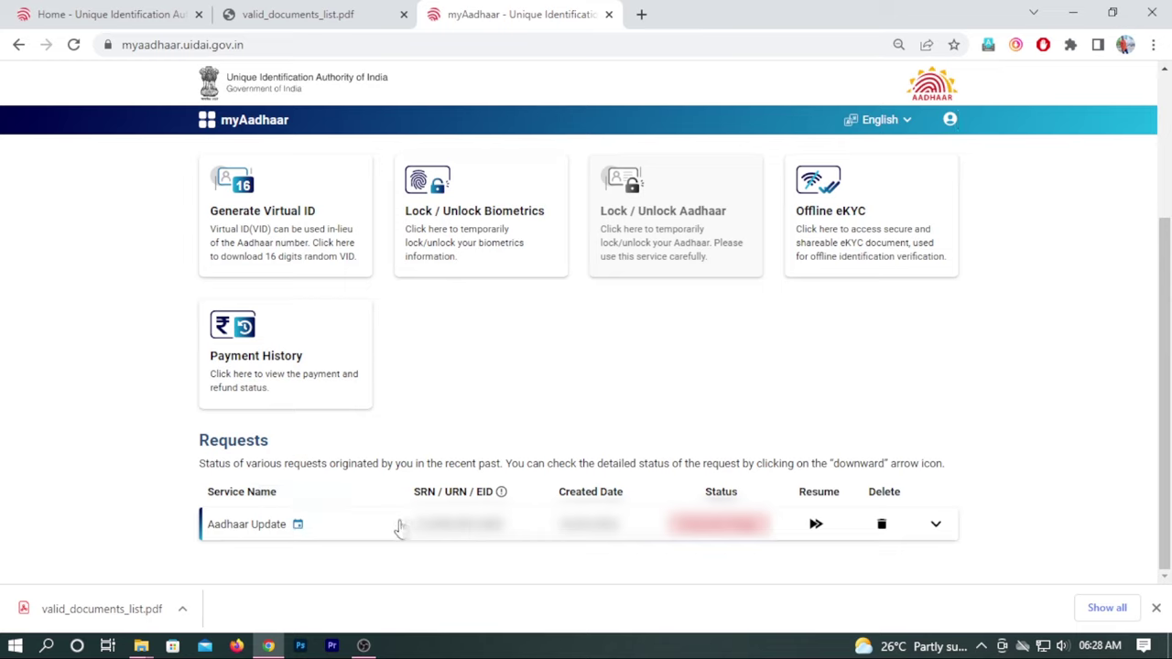